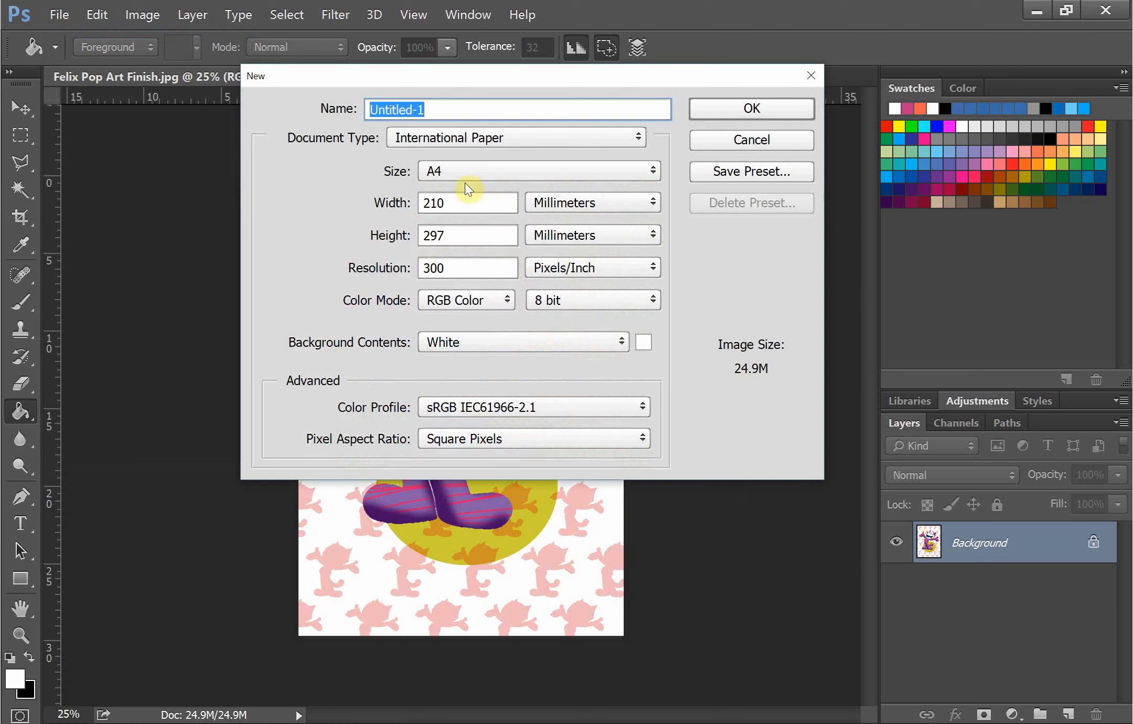
- Create a new International Paper A4 document, 210 x 297 millimetres at 300 pixels/inch, in RGB with a white background
{"action": "left_click", "coordinate": [633, 137]}
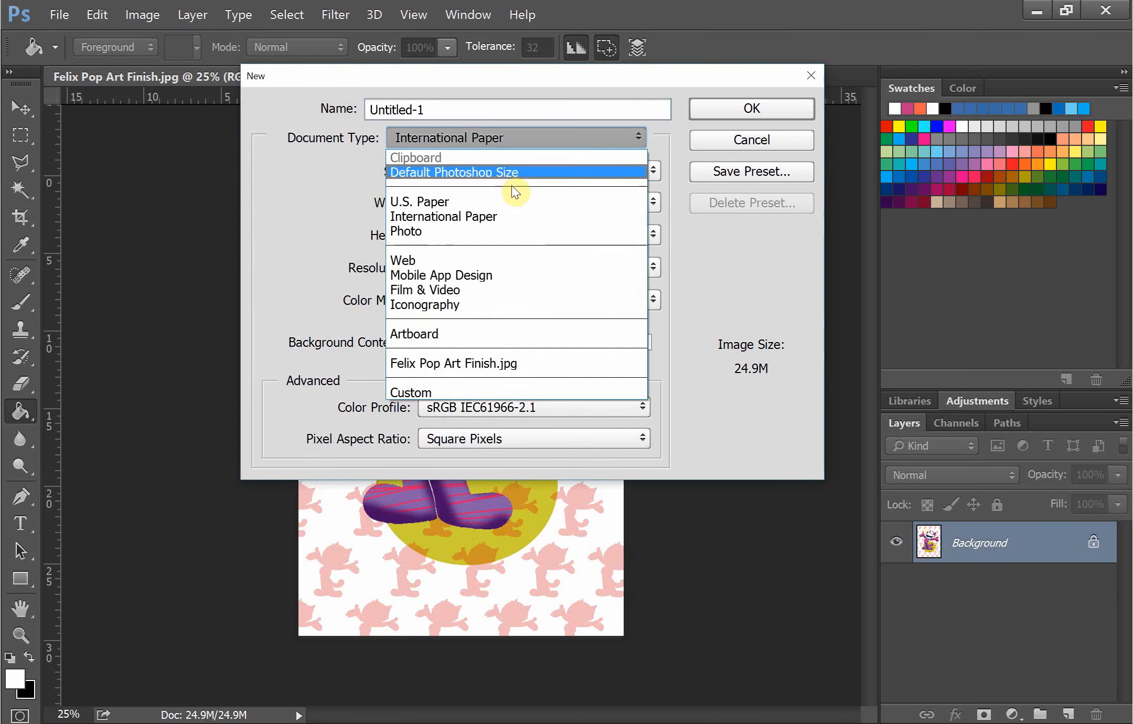
{"action": "left_click", "coordinate": [630, 220]}
{"action": "left_click", "coordinate": [643, 171]}
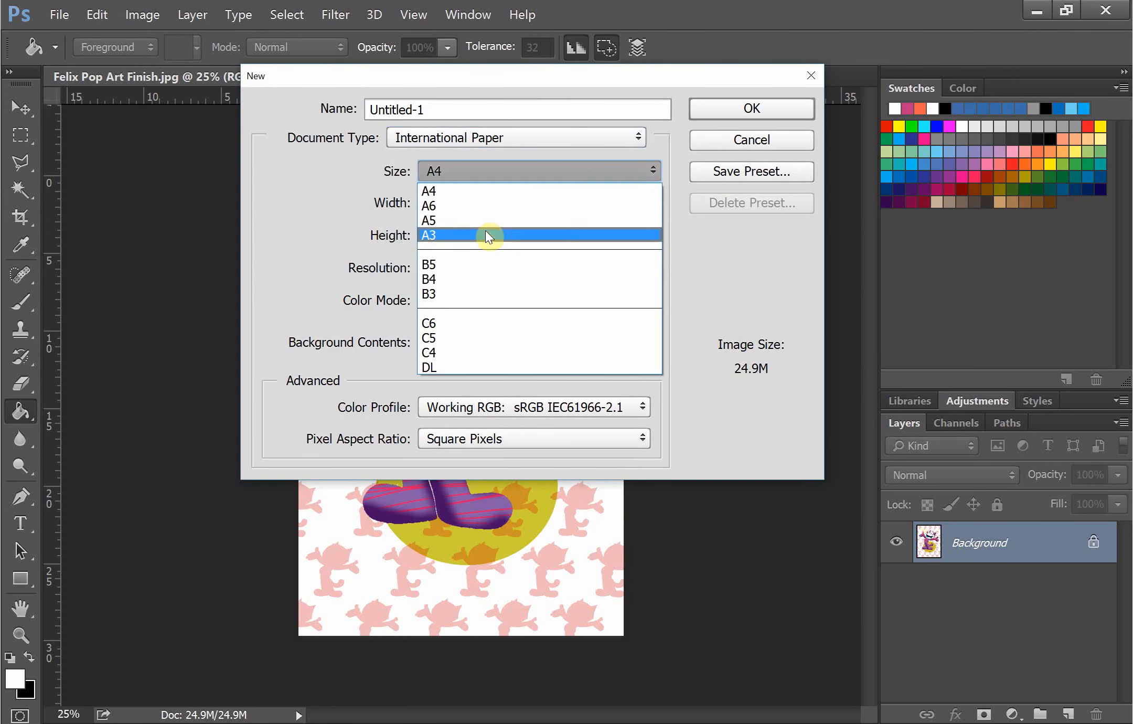
{"action": "left_click", "coordinate": [486, 192]}
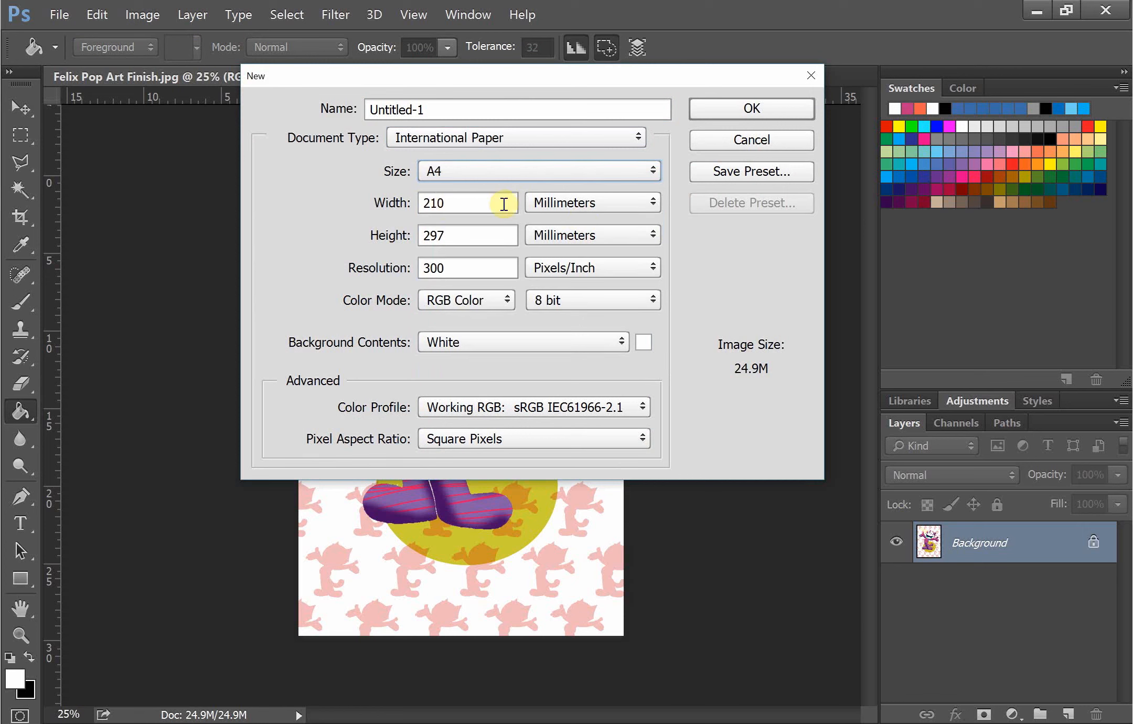
{"action": "left_click", "coordinate": [651, 202]}
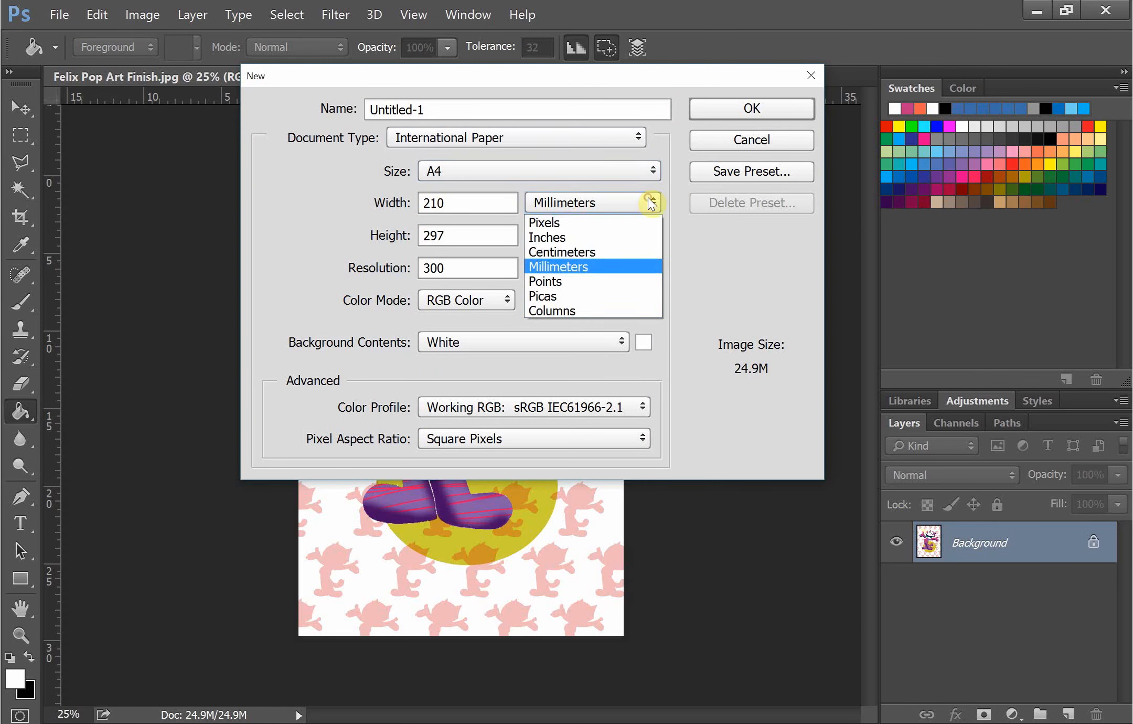
{"action": "left_click", "coordinate": [604, 265]}
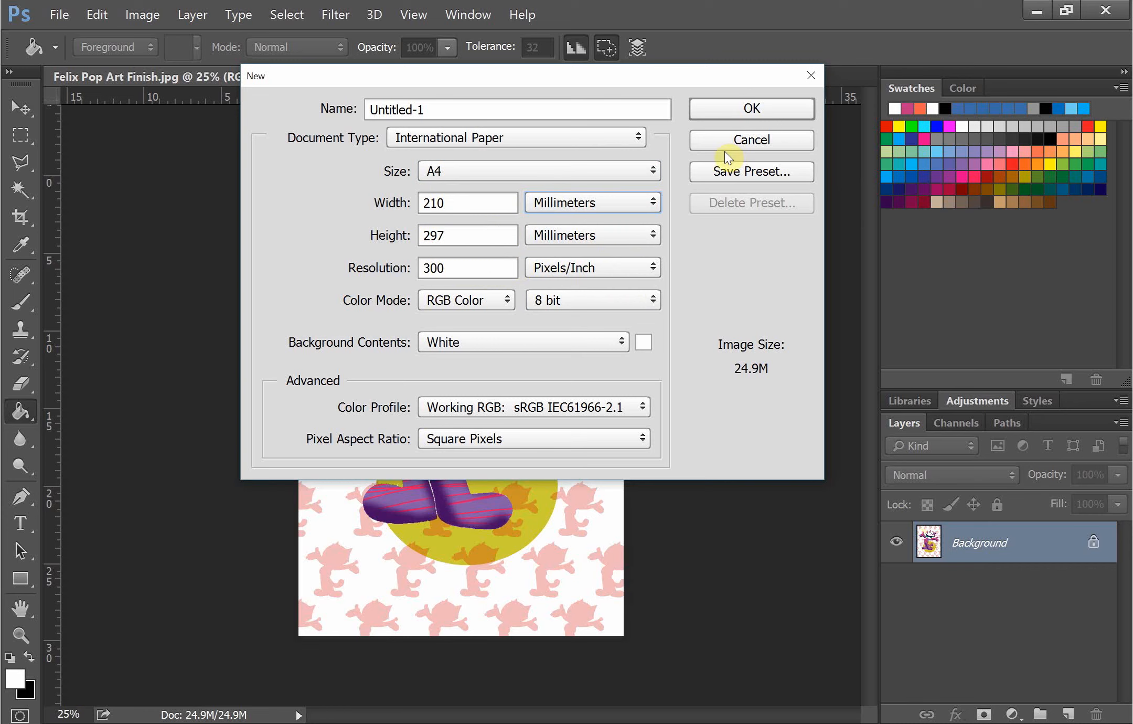
{"action": "left_click", "coordinate": [715, 107]}
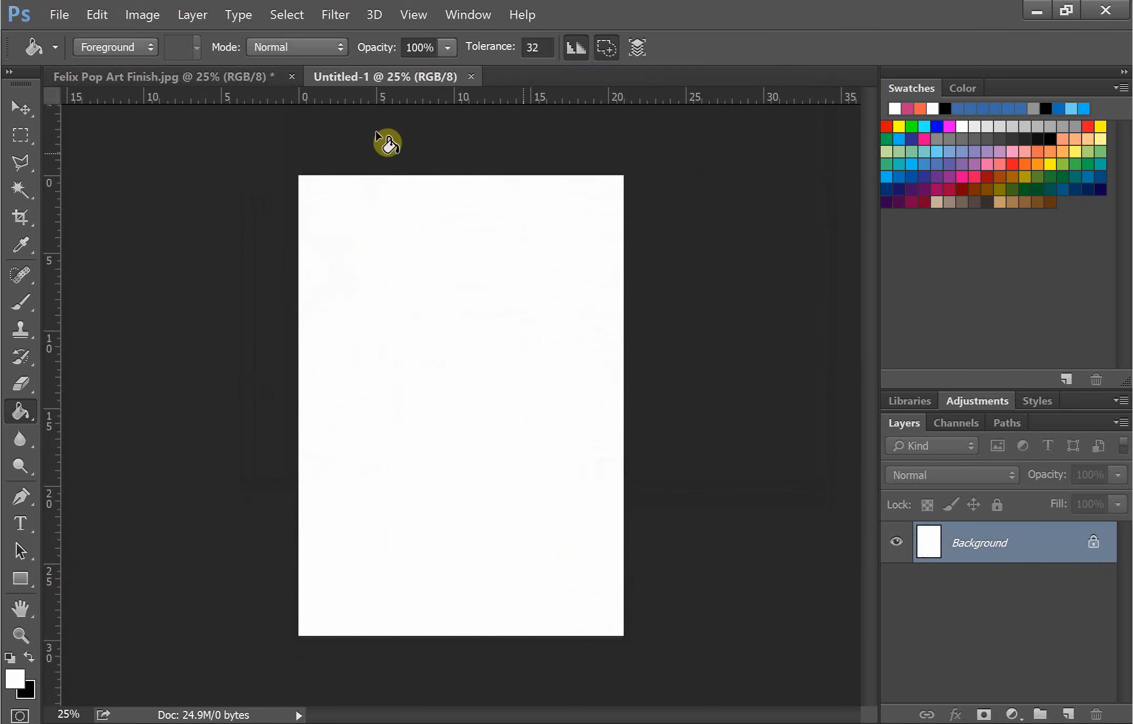
- Save the blank A4 document in the Colourisation folder as the Photoshop file "Pop Art_Your Name"
{"action": "left_click", "coordinate": [195, 74]}
{"action": "left_click", "coordinate": [352, 77]}
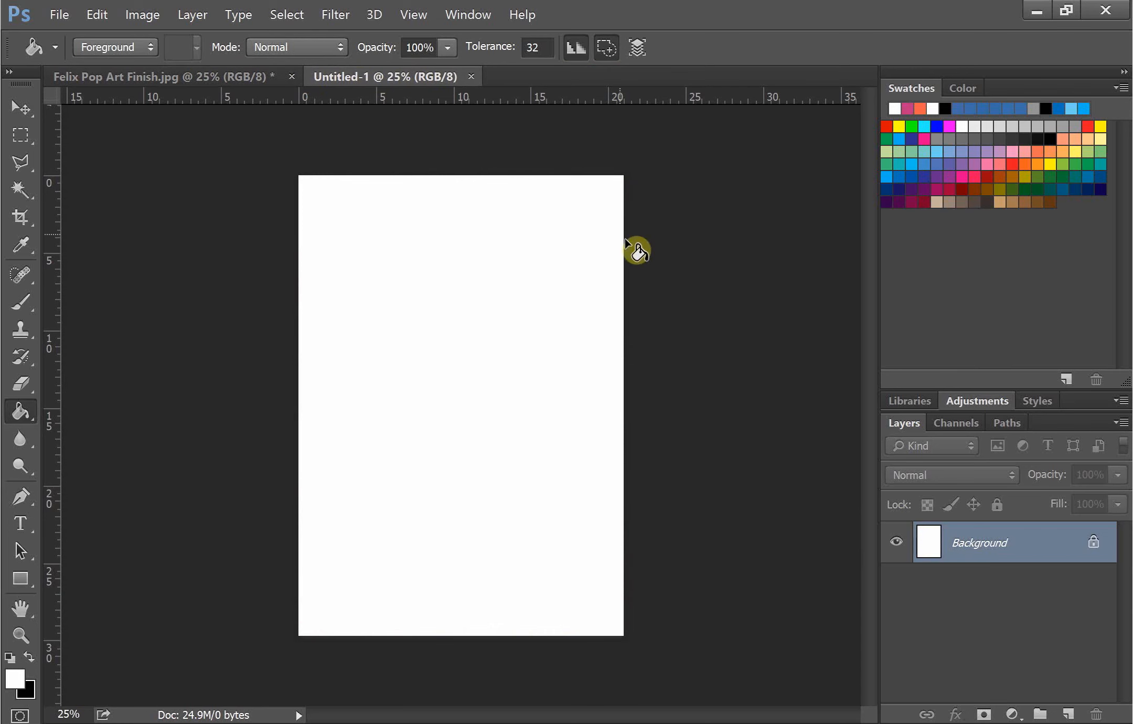
{"action": "left_click", "coordinate": [52, 14]}
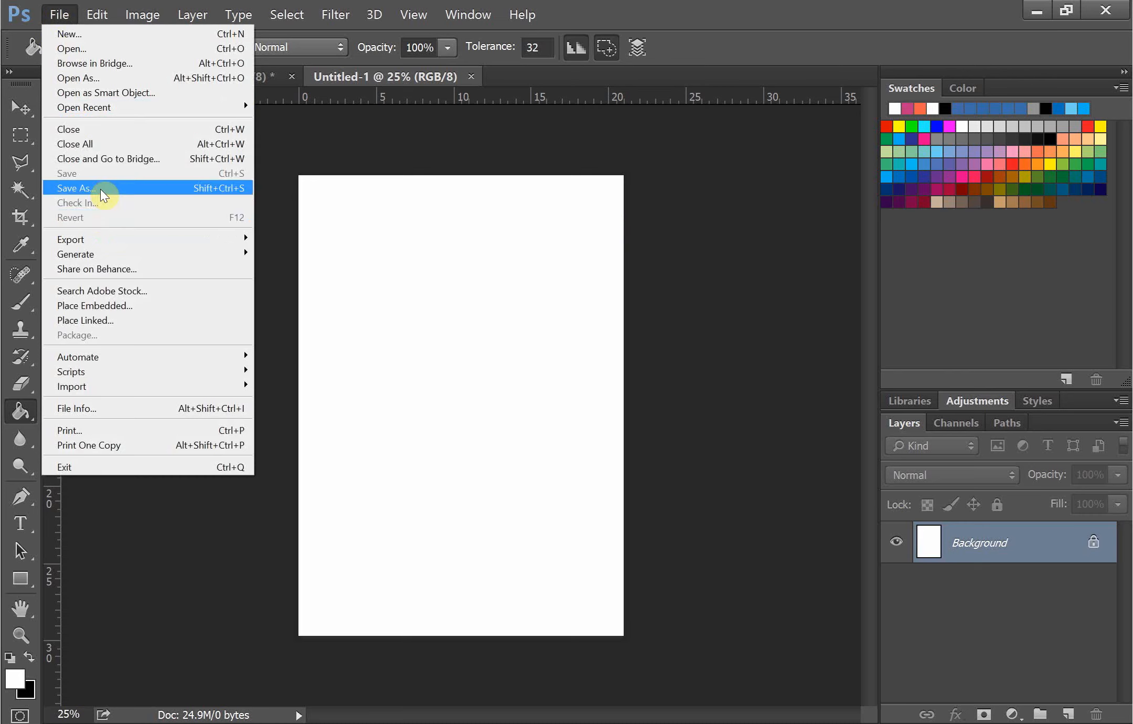
{"action": "left_click", "coordinate": [100, 188]}
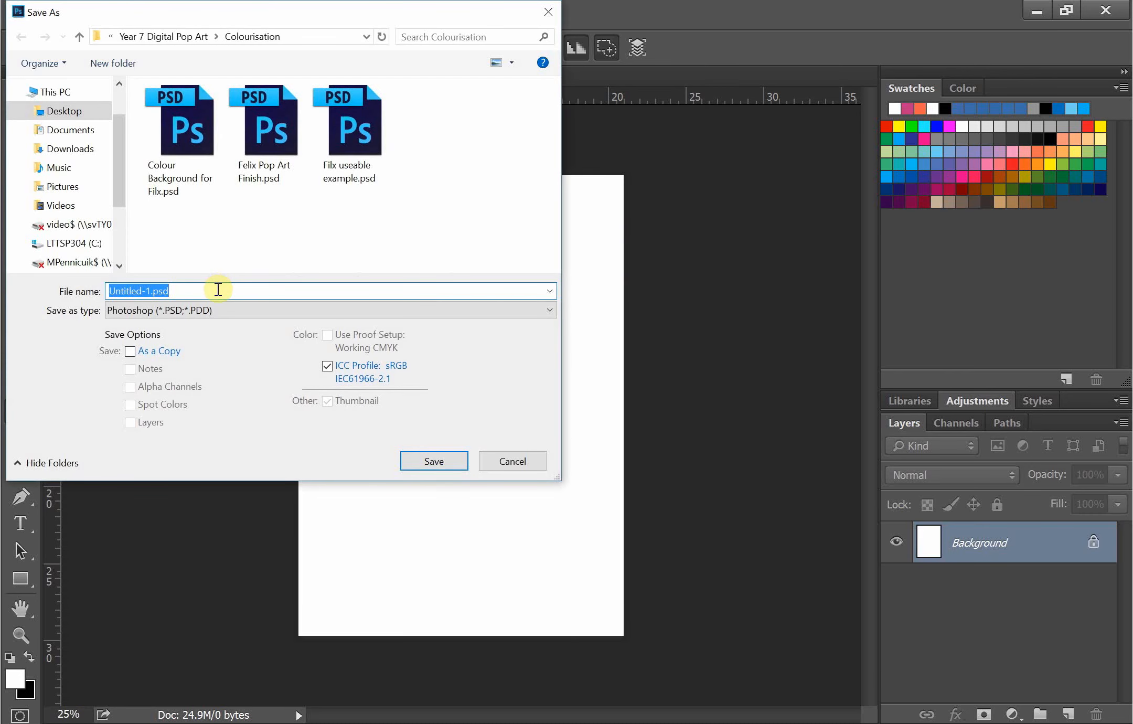
{"action": "type", "text": "Po"}
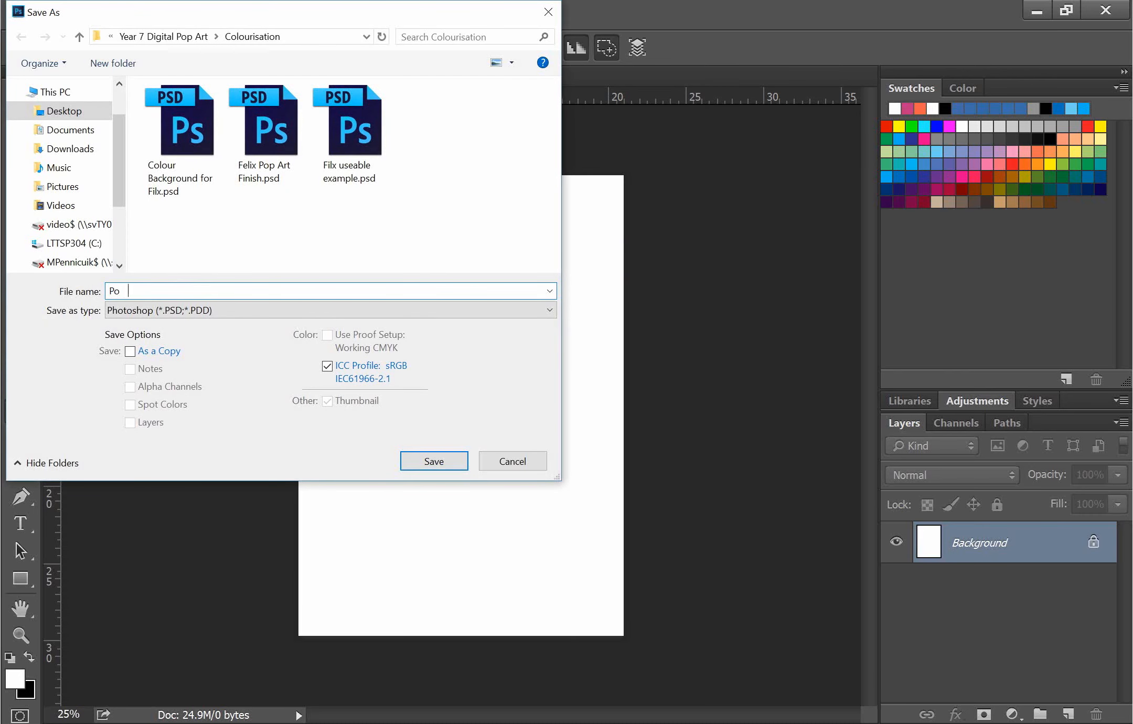
{"action": "type", "text": "p Art_Your Name"}
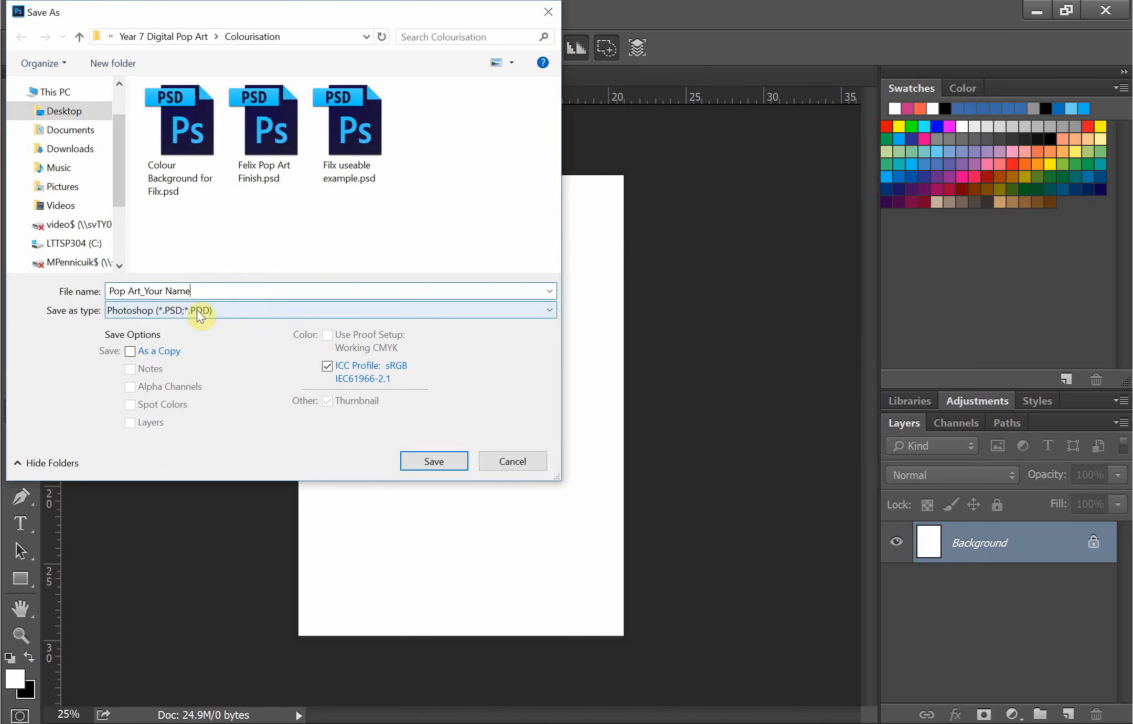
{"action": "left_click", "coordinate": [431, 461]}
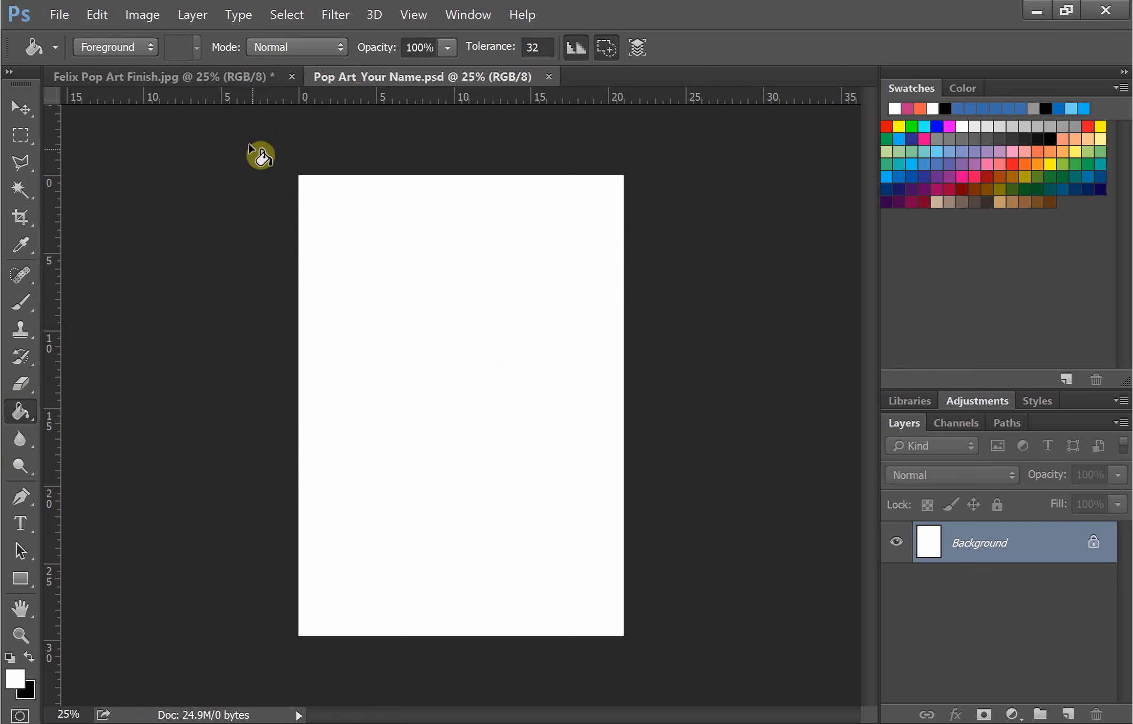
- Open Felix The Cat item.png and copy the cat into Pop Art_Your Name.psd as a new layer
{"action": "left_click", "coordinate": [61, 12]}
{"action": "left_click", "coordinate": [101, 50]}
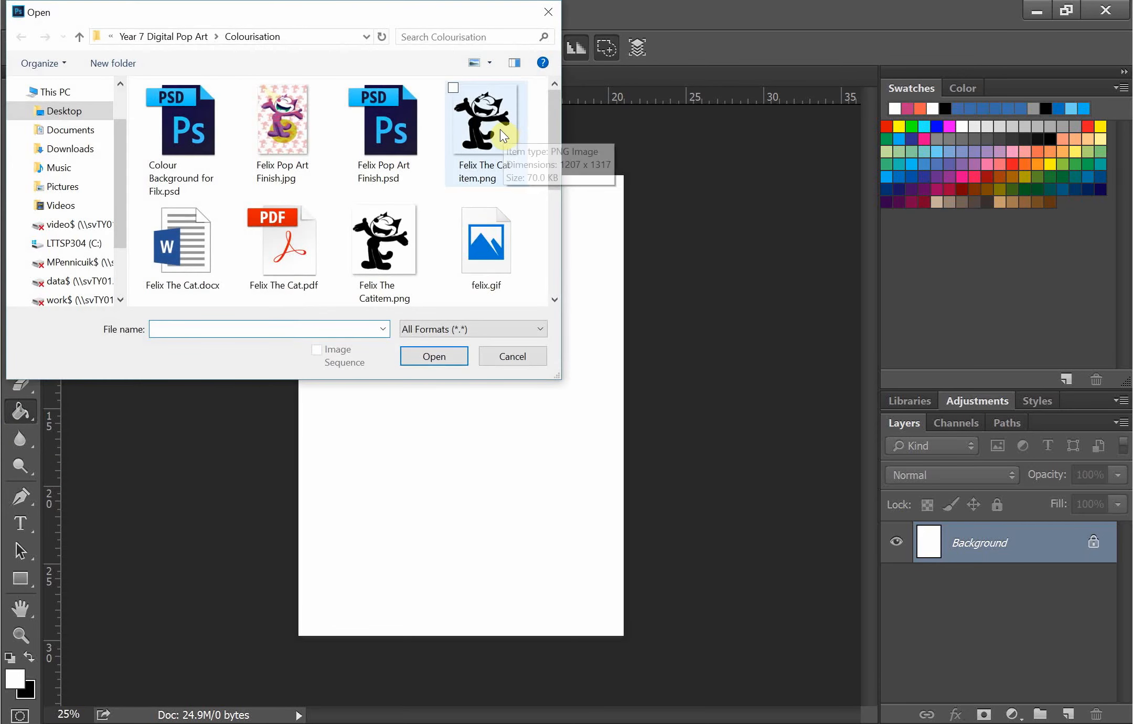
{"action": "left_click", "coordinate": [481, 126]}
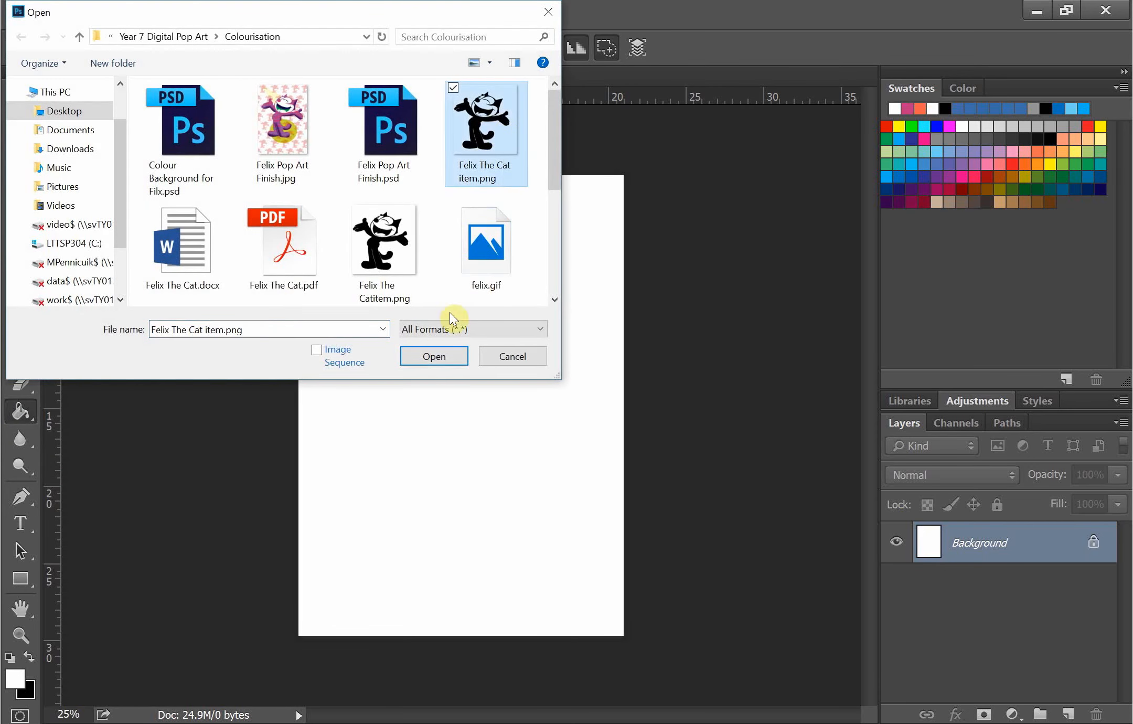
{"action": "left_click", "coordinate": [438, 356]}
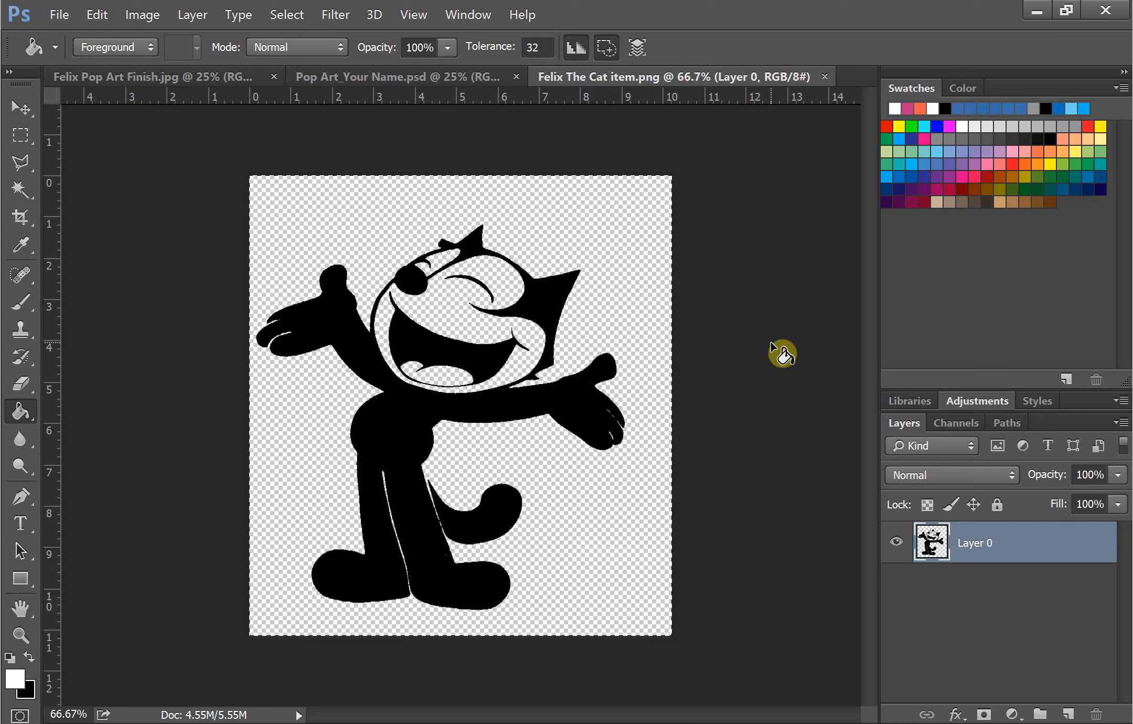
{"action": "left_click", "coordinate": [369, 74]}
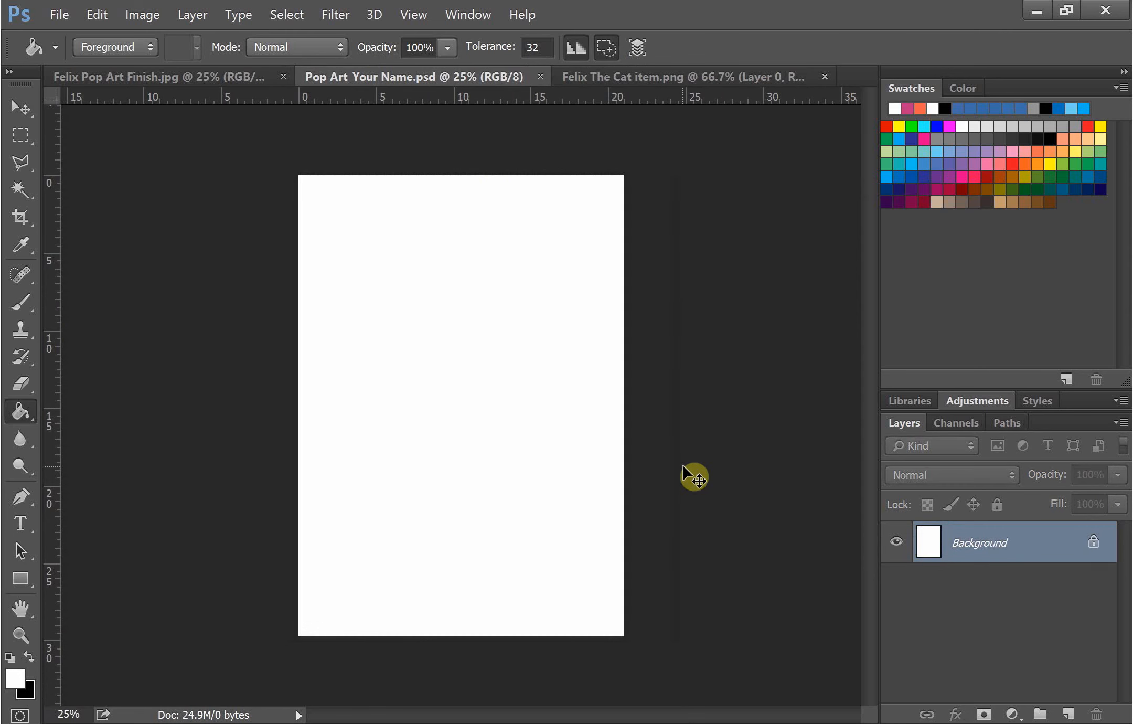
{"action": "left_click_drag", "start_coordinate": [695, 477], "coordinate": [693, 476]}
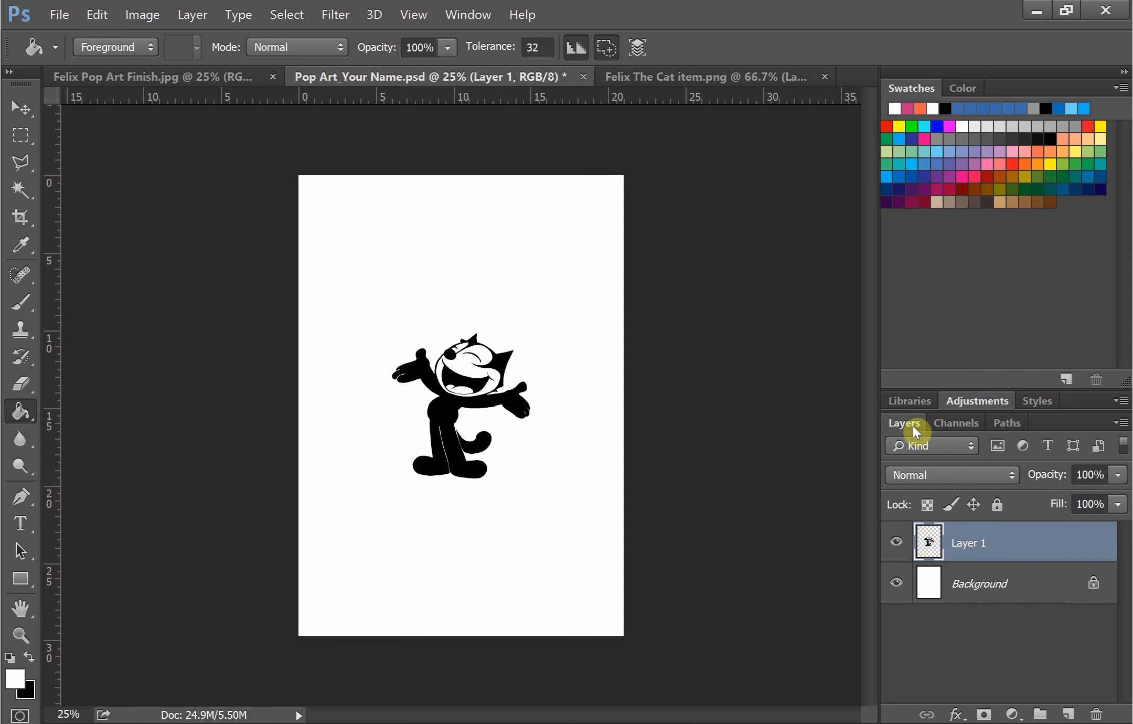
{"action": "left_click", "coordinate": [1120, 423]}
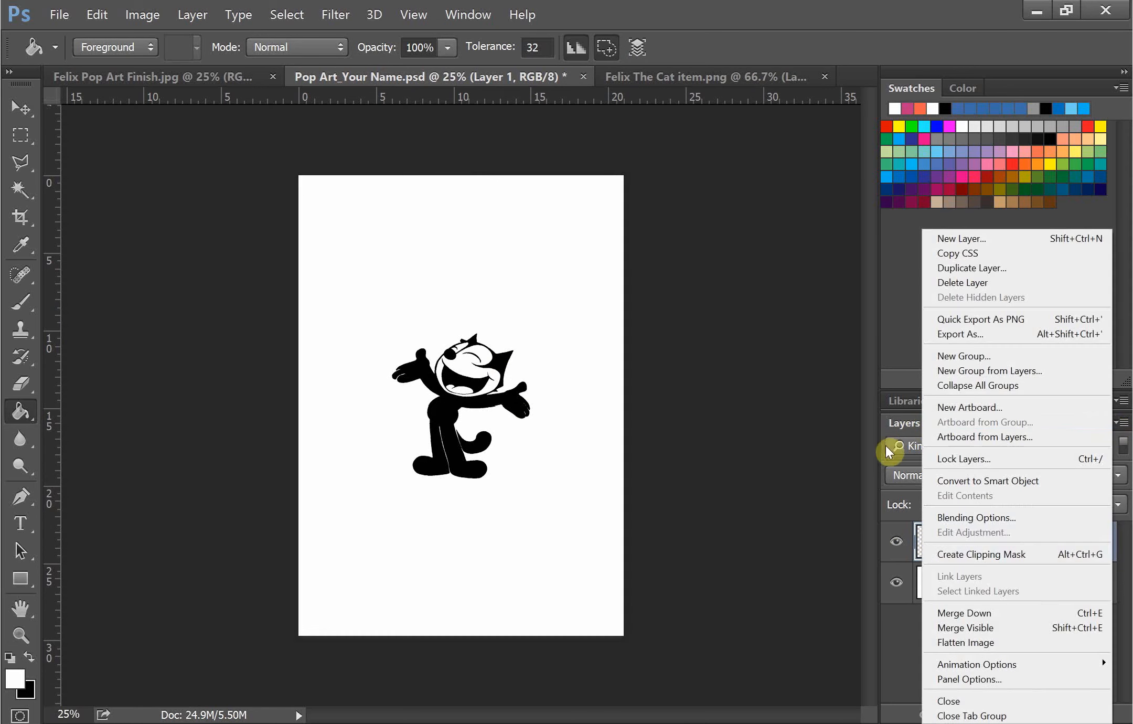
{"action": "left_click", "coordinate": [904, 641]}
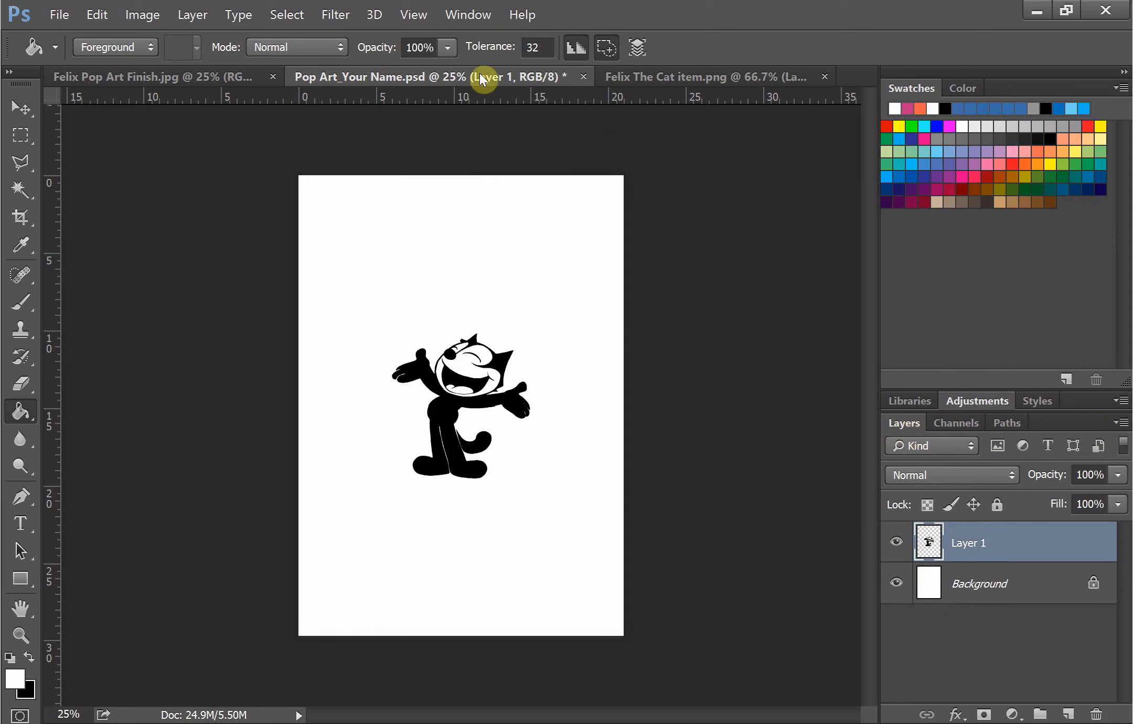
{"action": "left_click", "coordinate": [469, 16]}
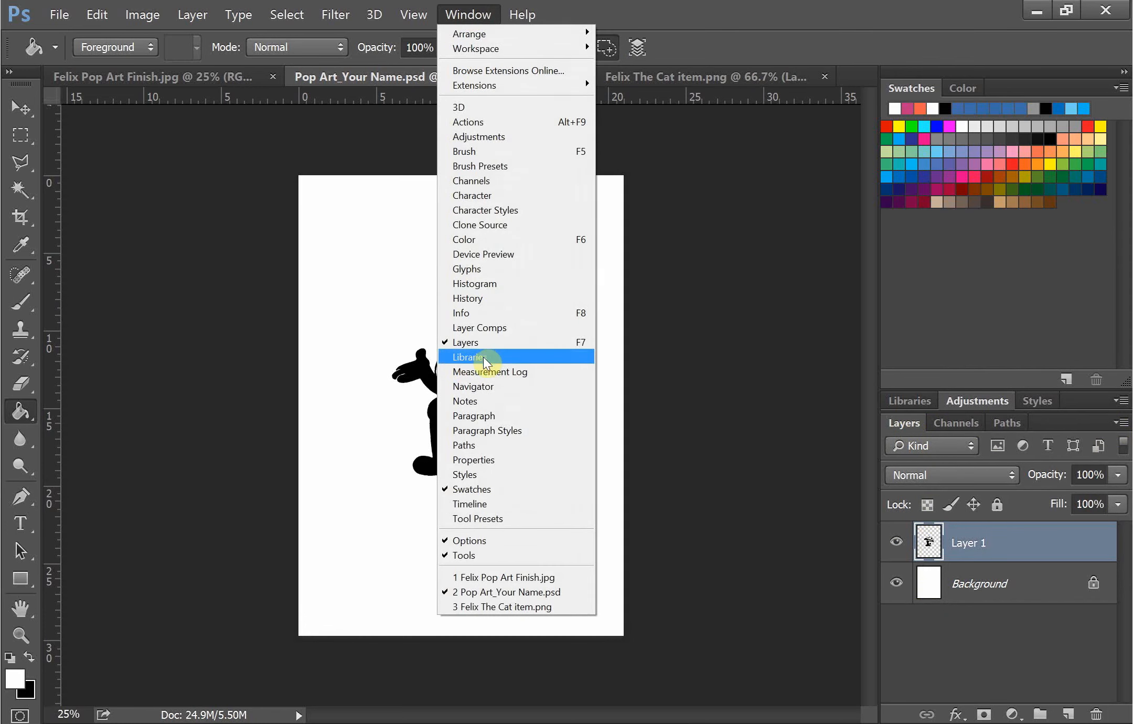
{"action": "left_click", "coordinate": [966, 657]}
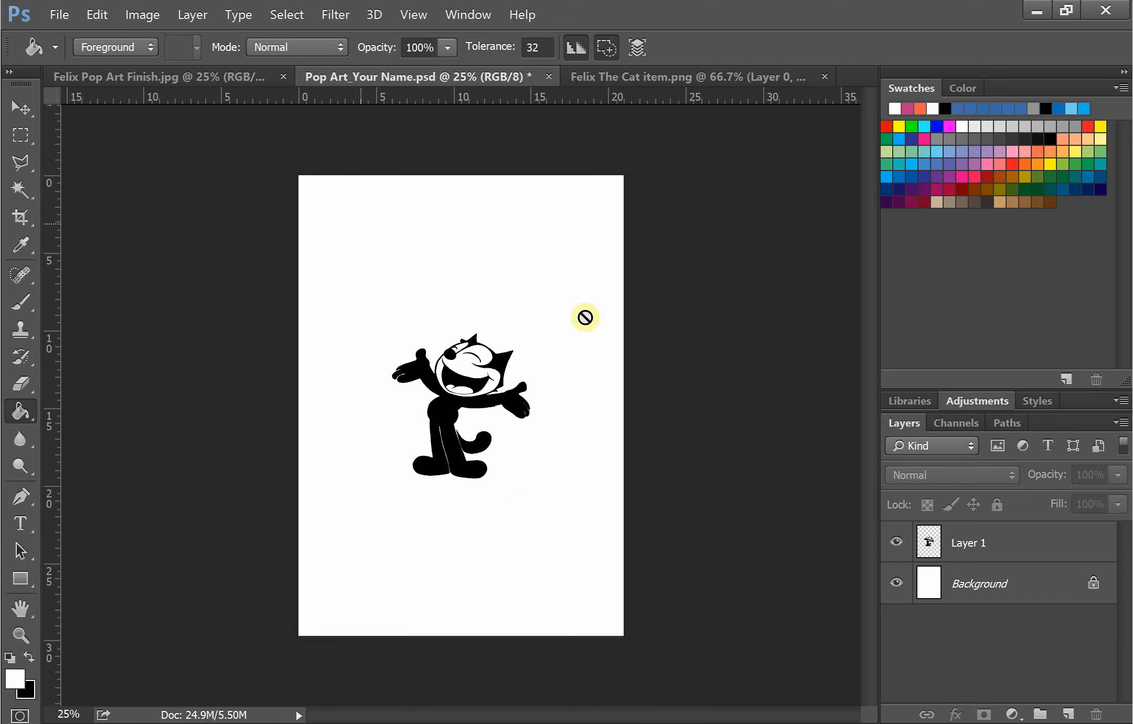
{"action": "left_click", "coordinate": [142, 15]}
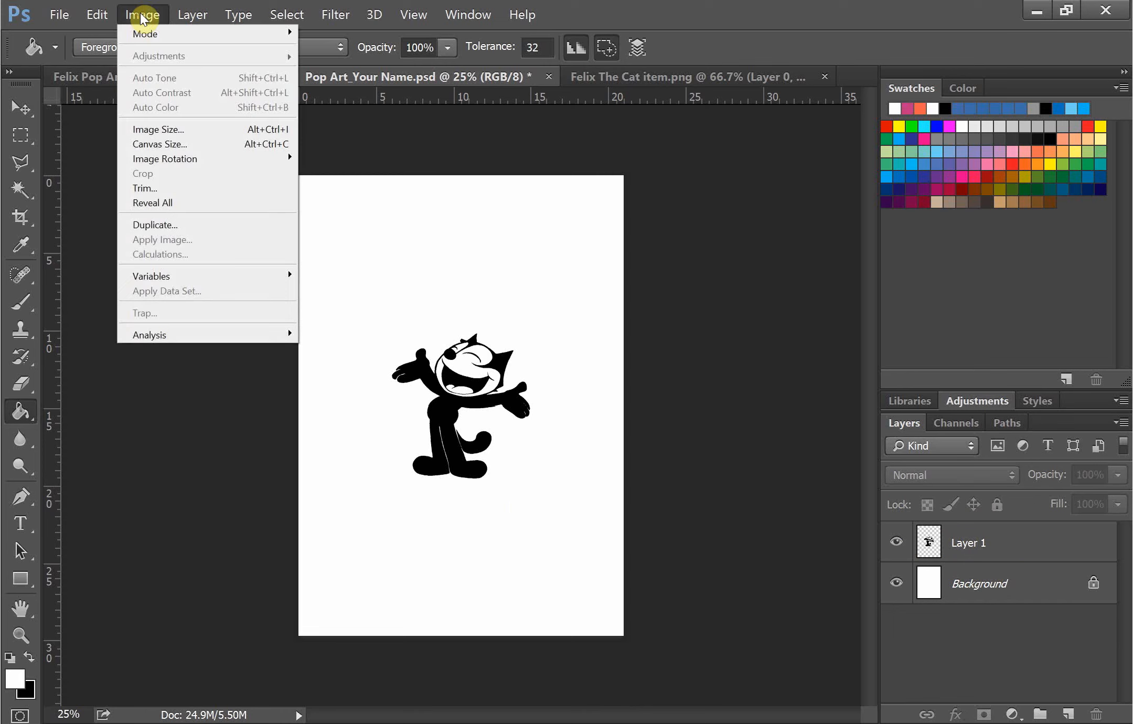
{"action": "mouse_move", "coordinate": [185, 17]}
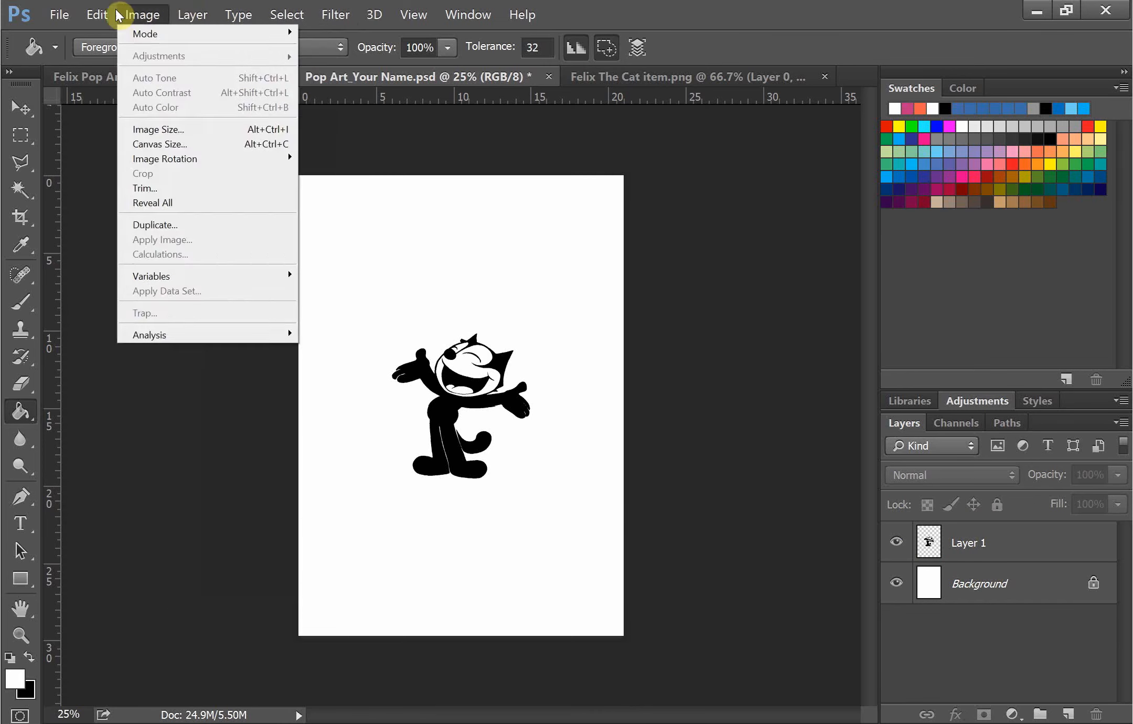
{"action": "mouse_move", "coordinate": [98, 16]}
{"action": "left_click", "coordinate": [466, 140]}
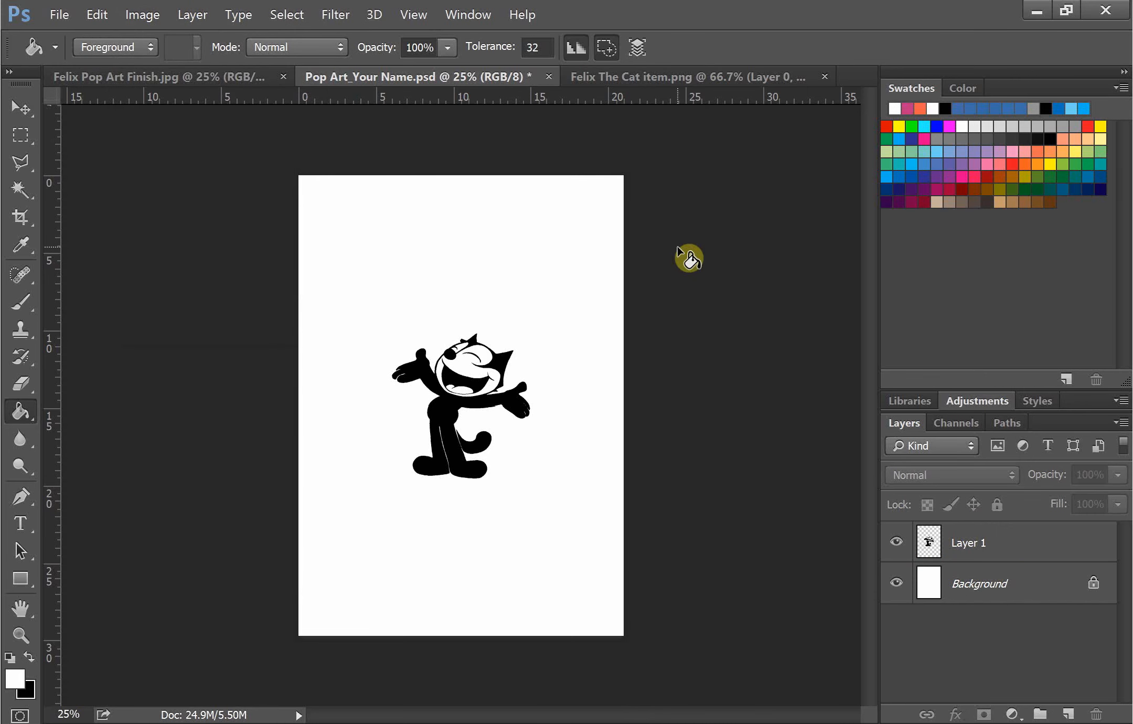
- Scale the cat on Layer 1 proportionally to about 155% with Free Transform and centre it horizontally on the page
{"action": "left_click", "coordinate": [1019, 541]}
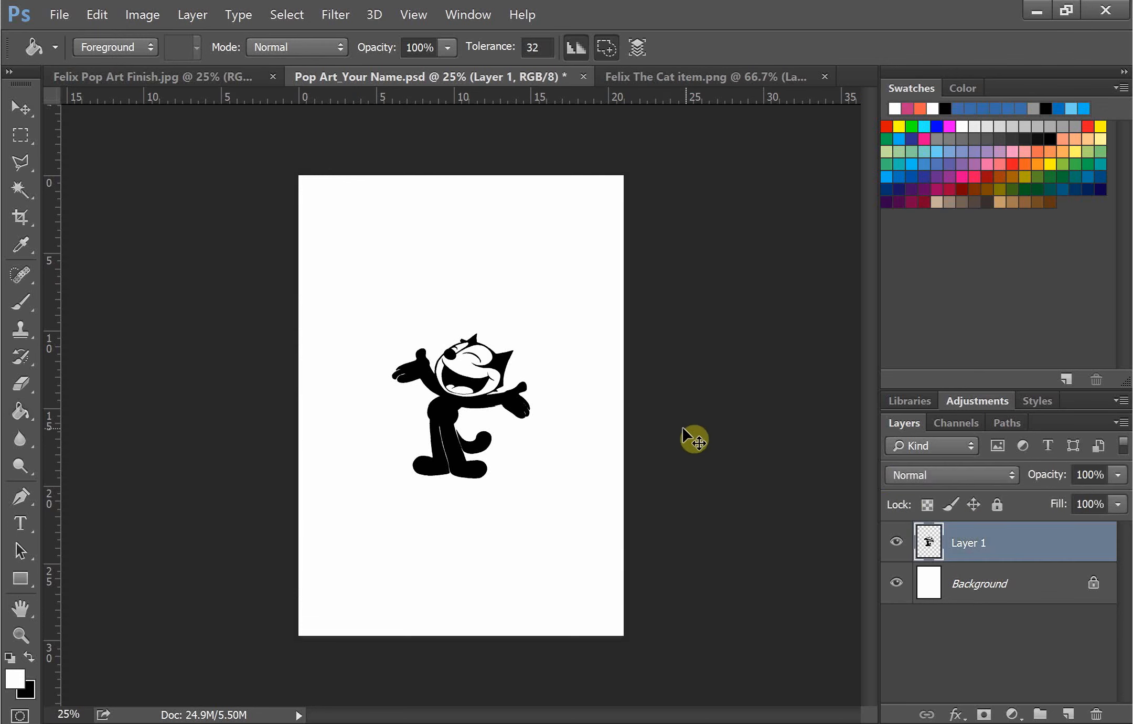
{"action": "key", "text": "ctrl+t"}
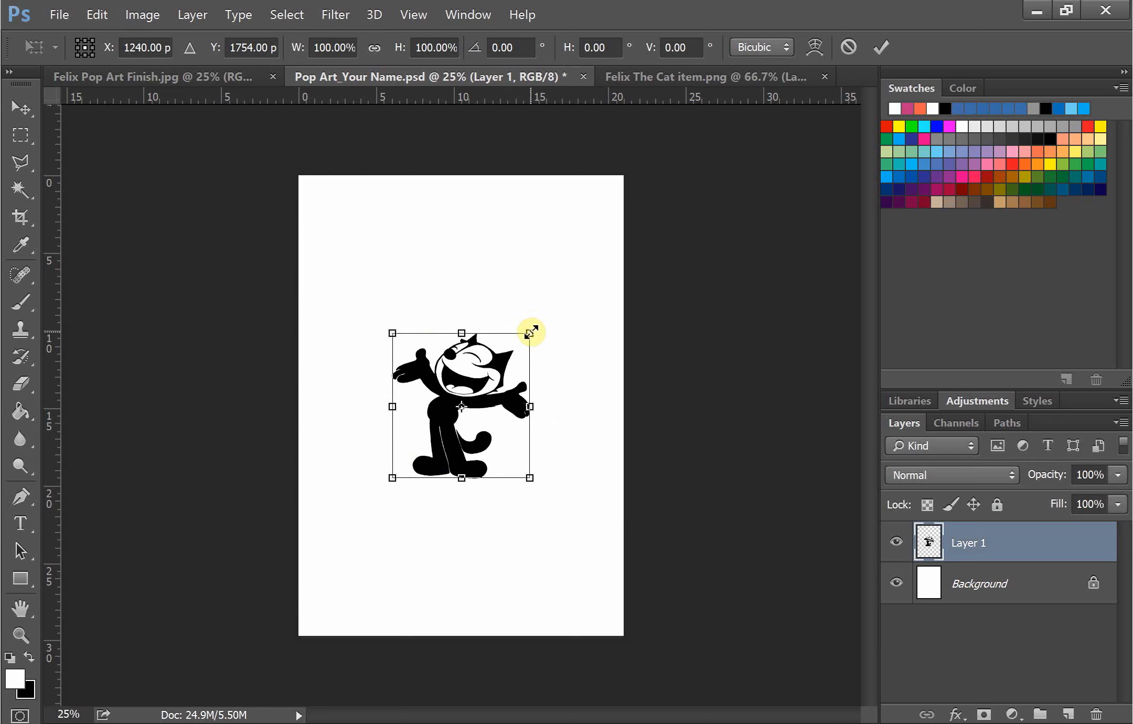
{"action": "mouse_move", "coordinate": [531, 332]}
{"action": "left_mouse_down"}
{"action": "mouse_move", "coordinate": [536, 295]}
{"action": "mouse_move", "coordinate": [574, 273]}
{"action": "mouse_move", "coordinate": [577, 357]}
{"action": "mouse_move", "coordinate": [530, 357]}
{"action": "mouse_move", "coordinate": [435, 271]}
{"action": "mouse_move", "coordinate": [557, 283]}
{"action": "mouse_move", "coordinate": [550, 331]}
{"action": "mouse_move", "coordinate": [527, 312]}
{"action": "mouse_move", "coordinate": [529, 322]}
{"action": "left_mouse_up"}
{"action": "key", "text": "ctrl+z"}
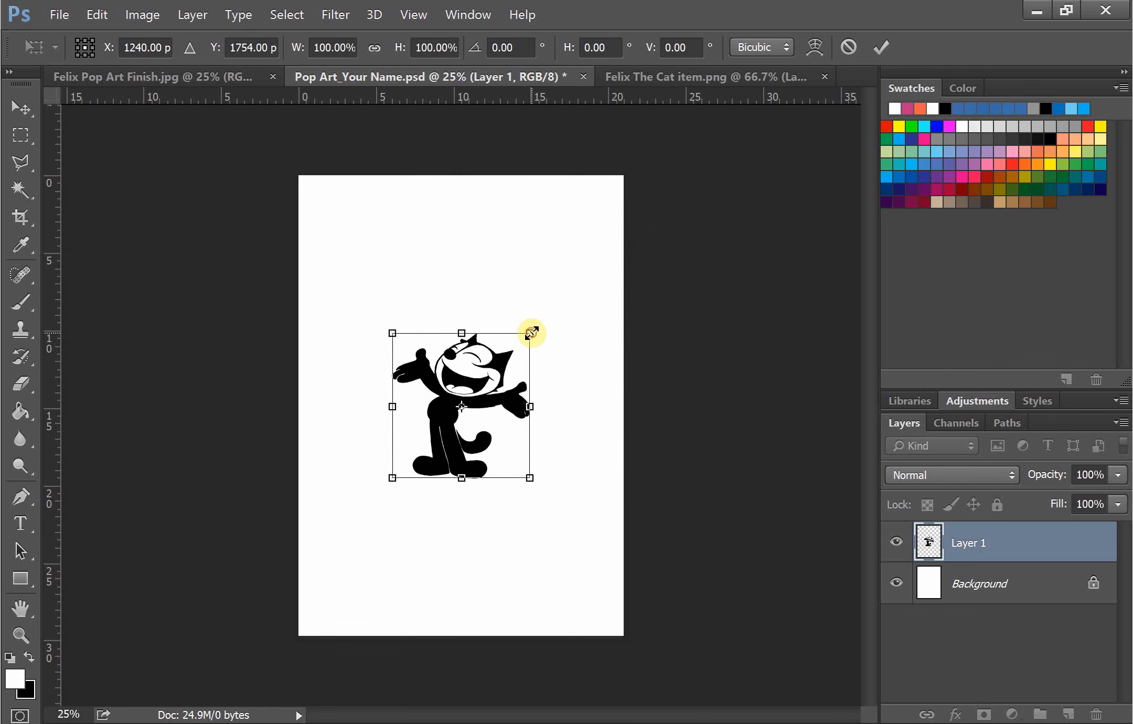
{"action": "left_click_drag", "start_coordinate": [532, 333], "coordinate": [594, 240]}
{"action": "left_click_drag", "start_coordinate": [566, 317], "coordinate": [541, 340]}
{"action": "left_click", "coordinate": [20, 108]}
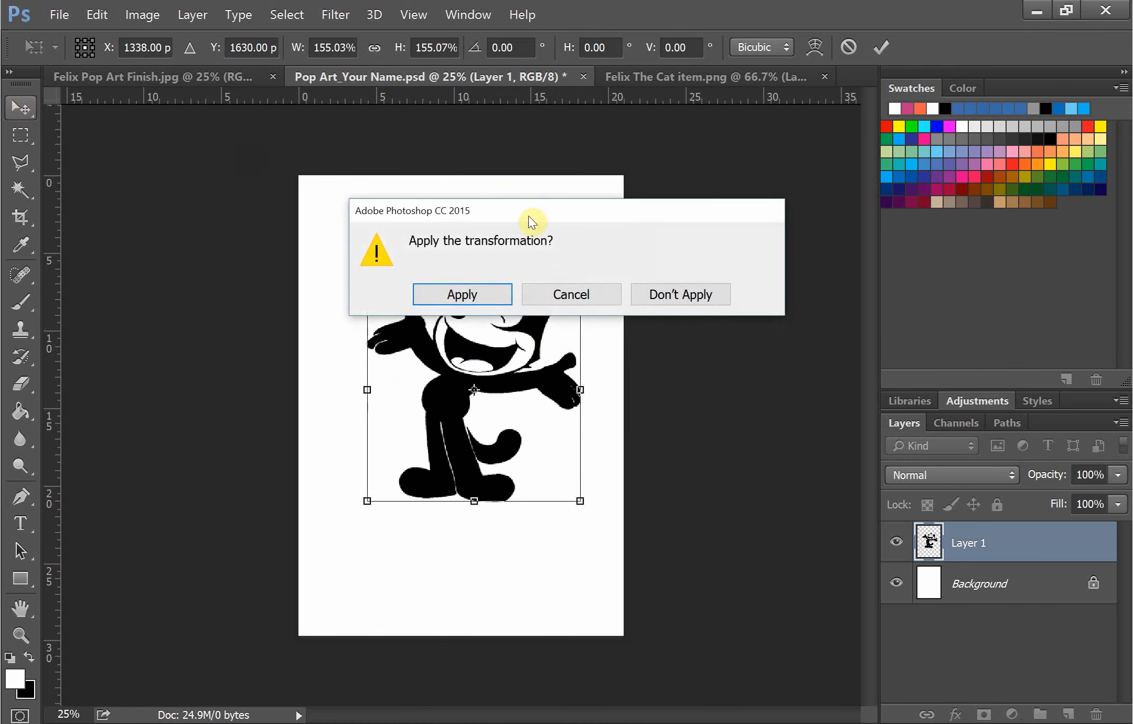
{"action": "left_click", "coordinate": [472, 294]}
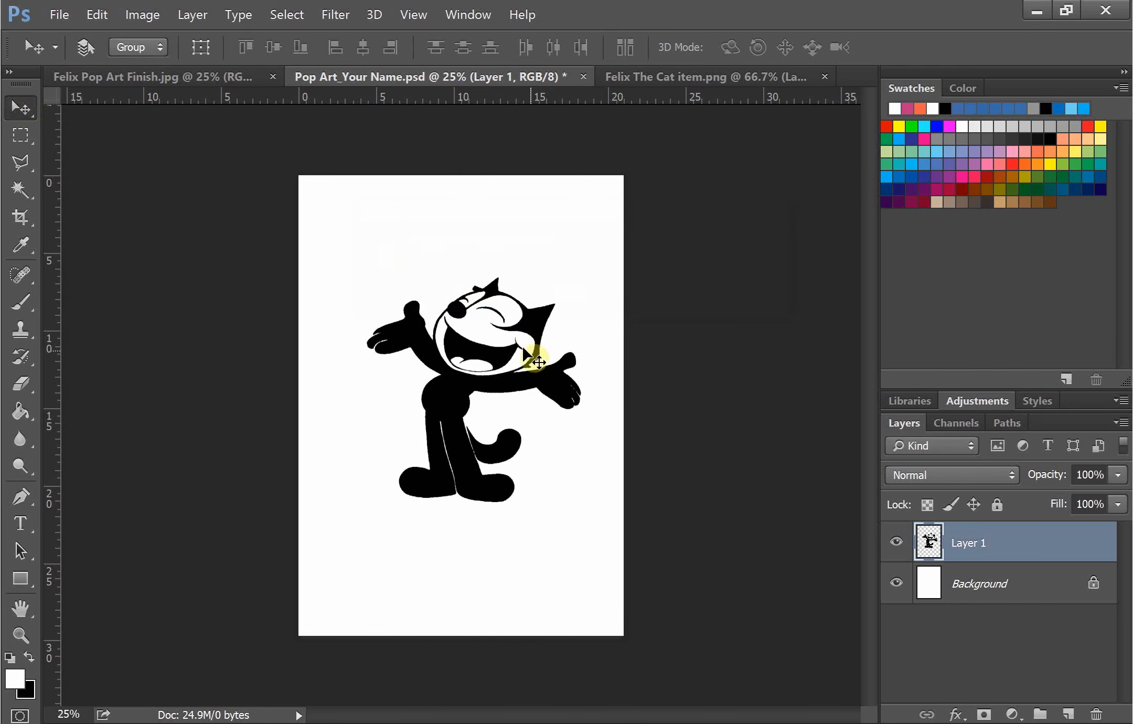
{"action": "left_click_drag", "start_coordinate": [492, 344], "coordinate": [480, 349]}
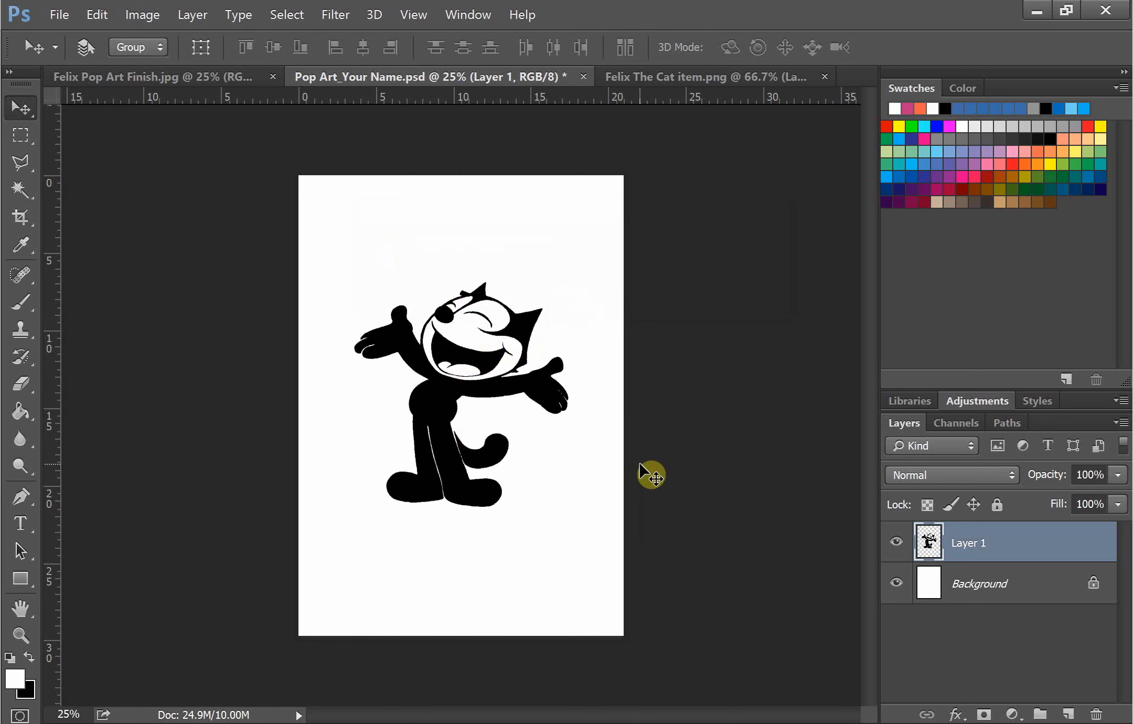
- Enlarge the cat proportionally by another 110% or so, re-centre it horizontally and apply the transformation
{"action": "key", "text": "ctrl"}
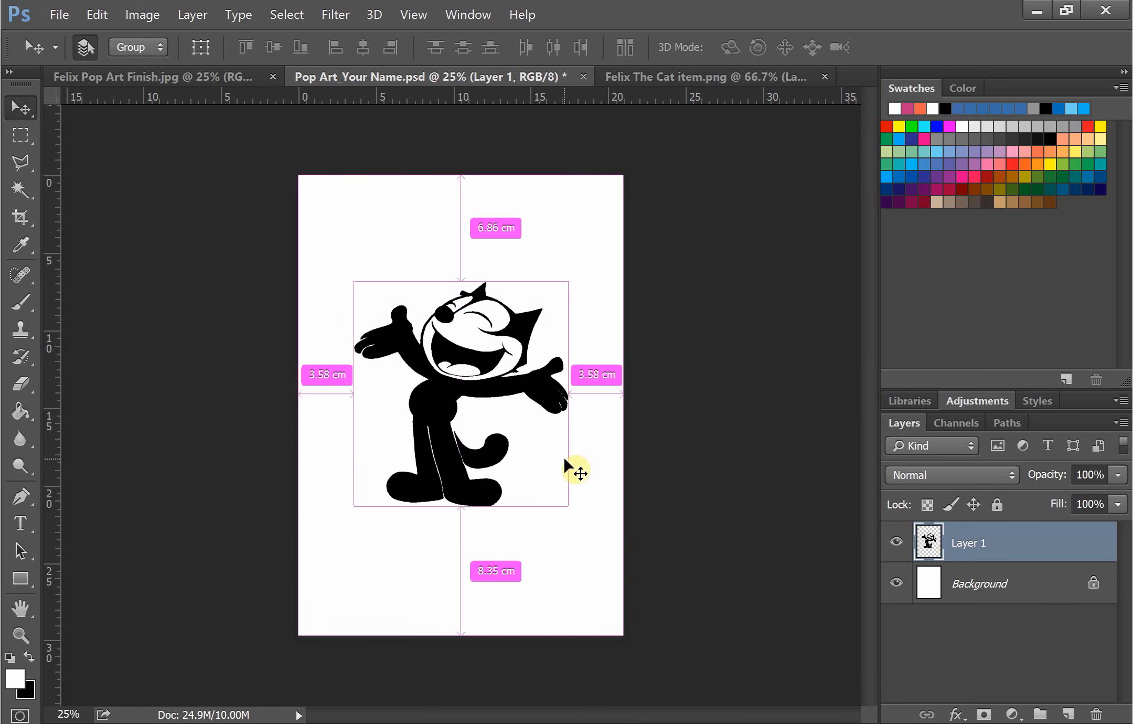
{"action": "key", "text": "ctrl+t"}
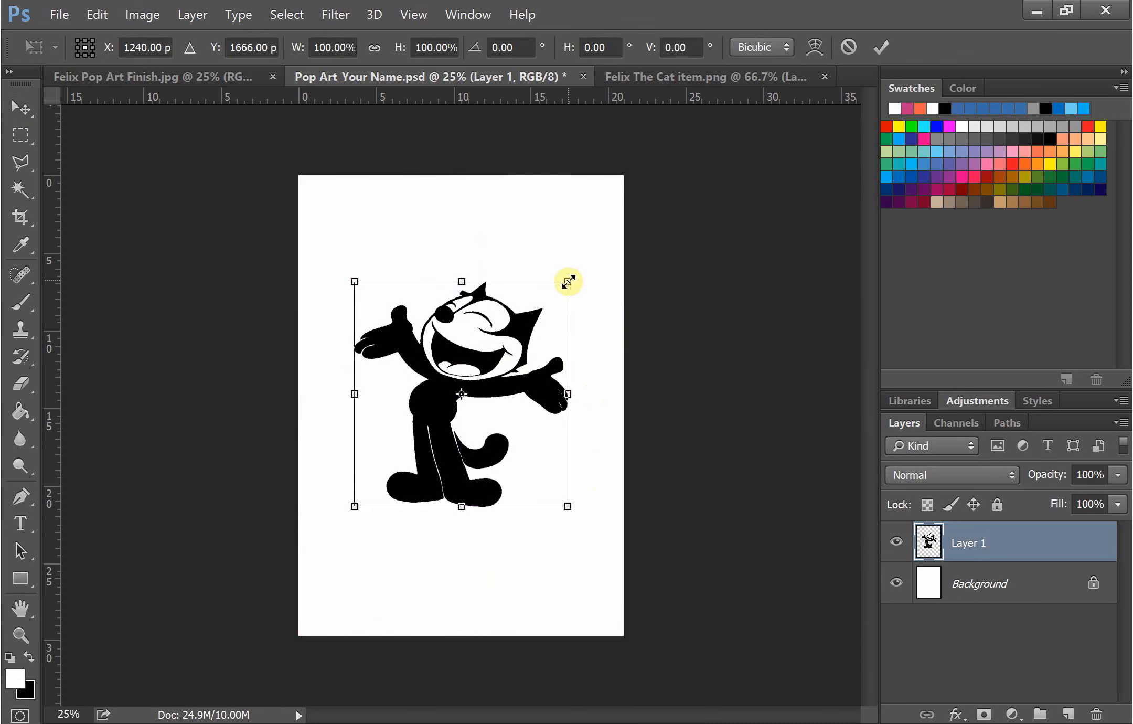
{"action": "left_click_drag", "start_coordinate": [568, 282], "coordinate": [587, 255]}
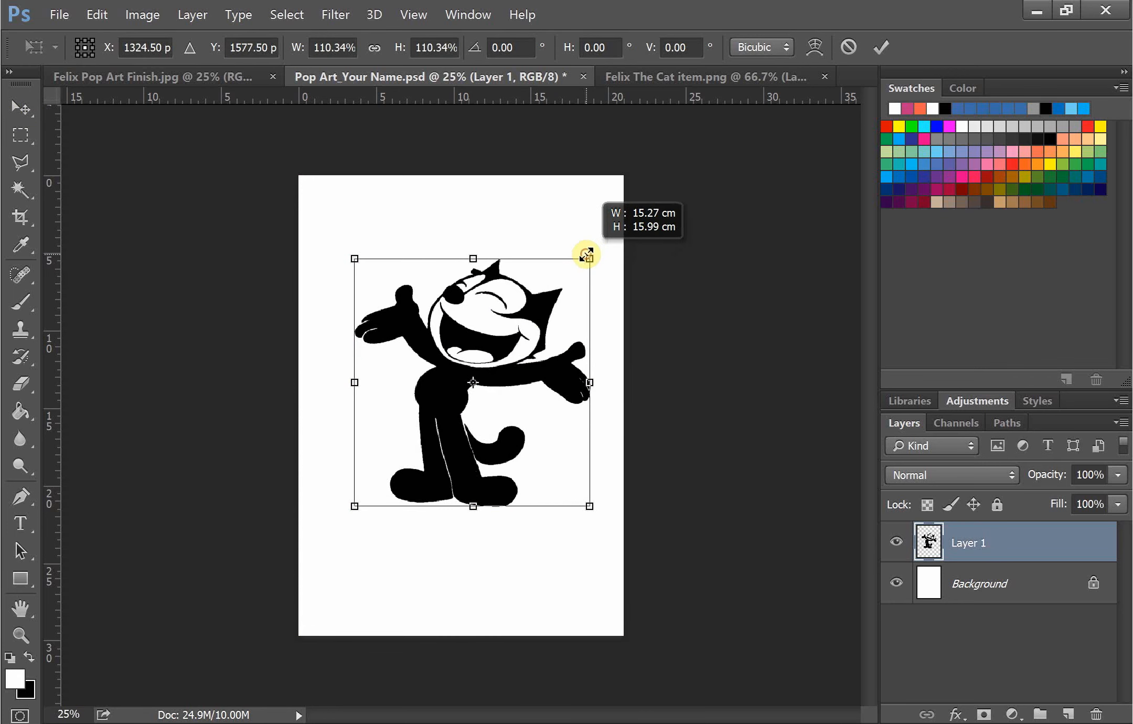
{"action": "left_click_drag", "start_coordinate": [546, 349], "coordinate": [534, 363]}
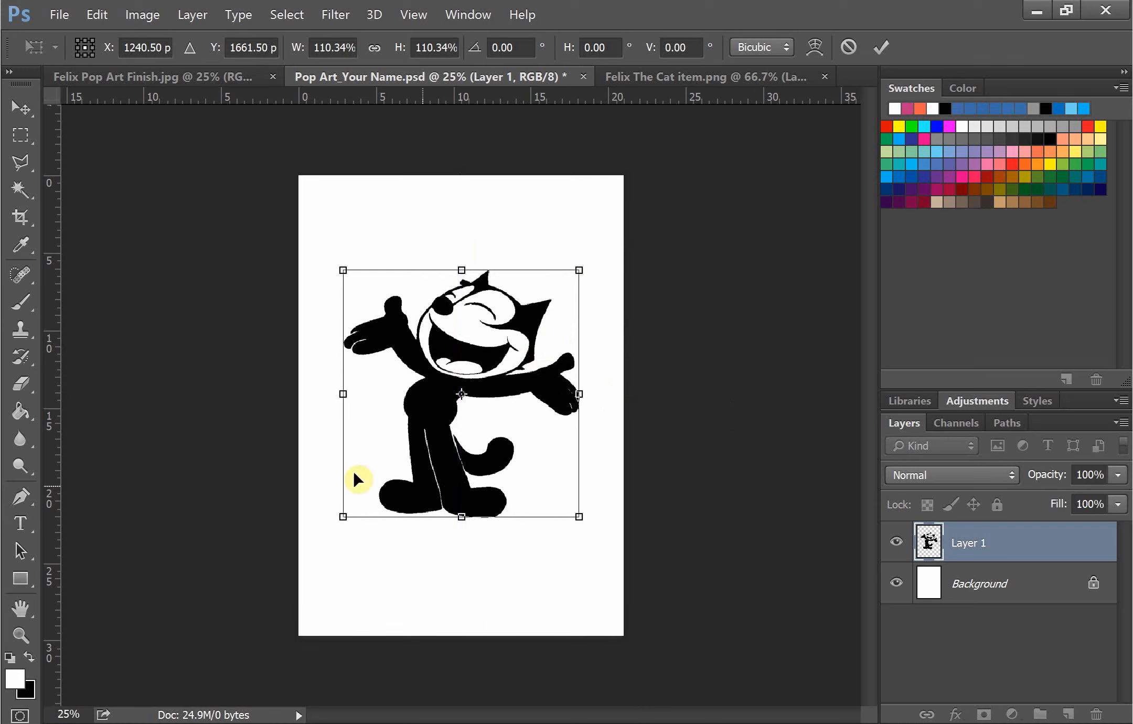
{"action": "left_click", "coordinate": [16, 108]}
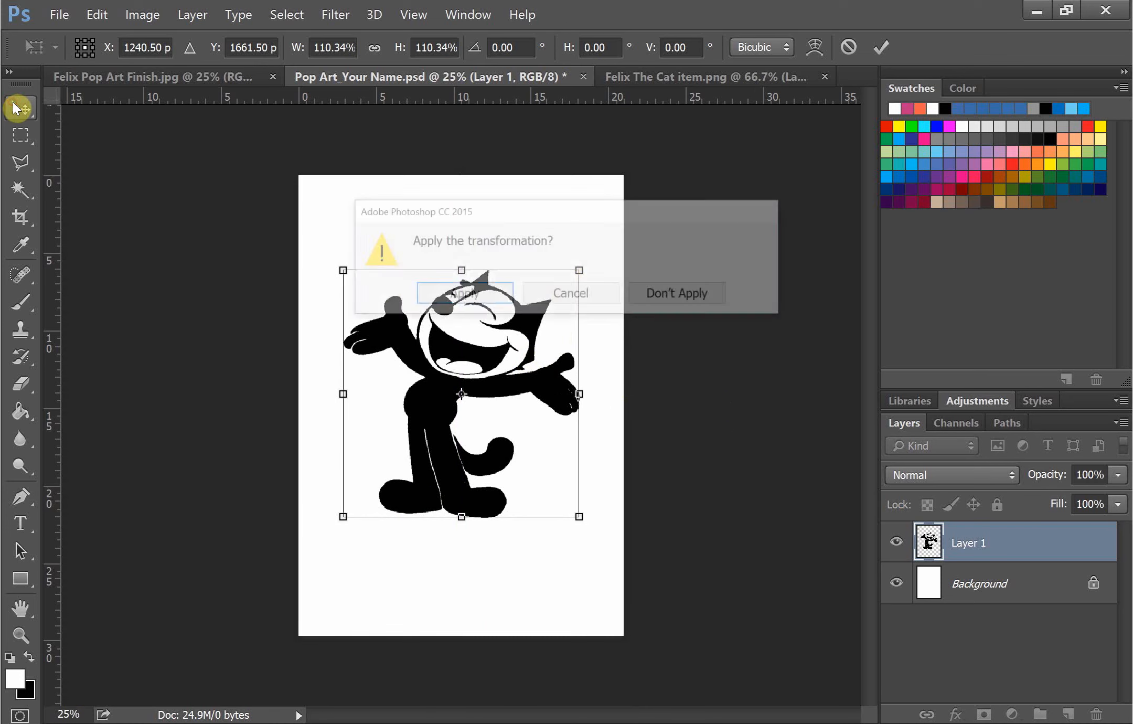
{"action": "left_click", "coordinate": [461, 292]}
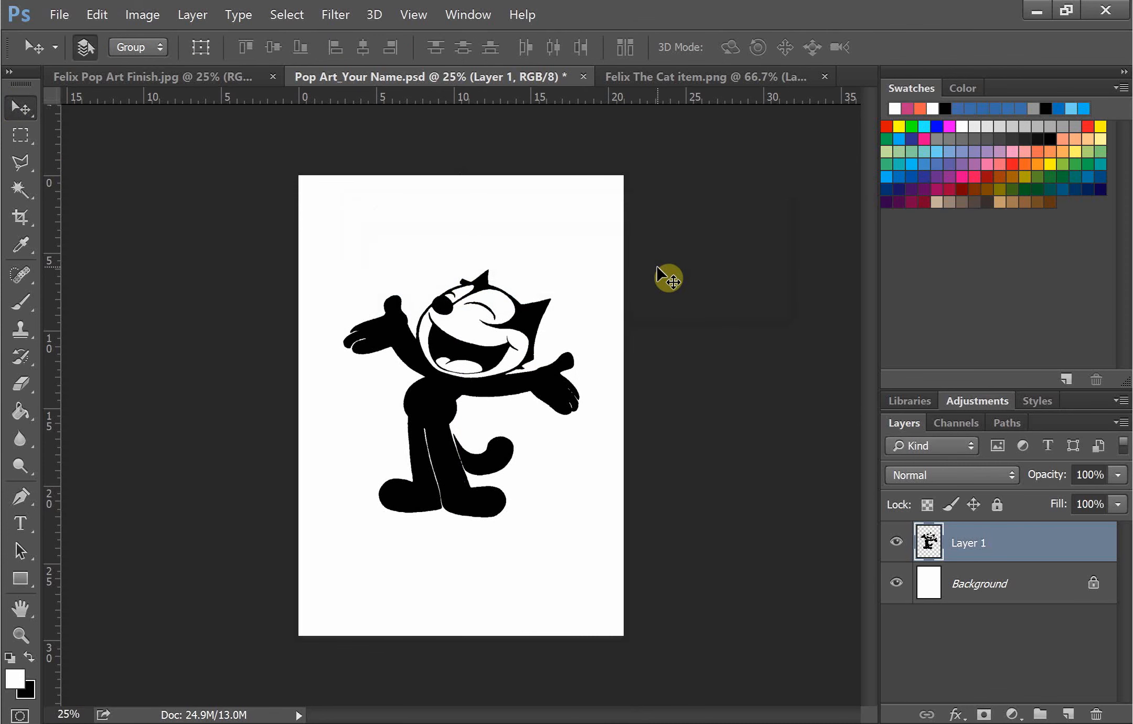
- Save the changes to Pop Art_Your Name.psd with Maximize Compatibility enabled
{"action": "key", "text": "ctrl+s"}
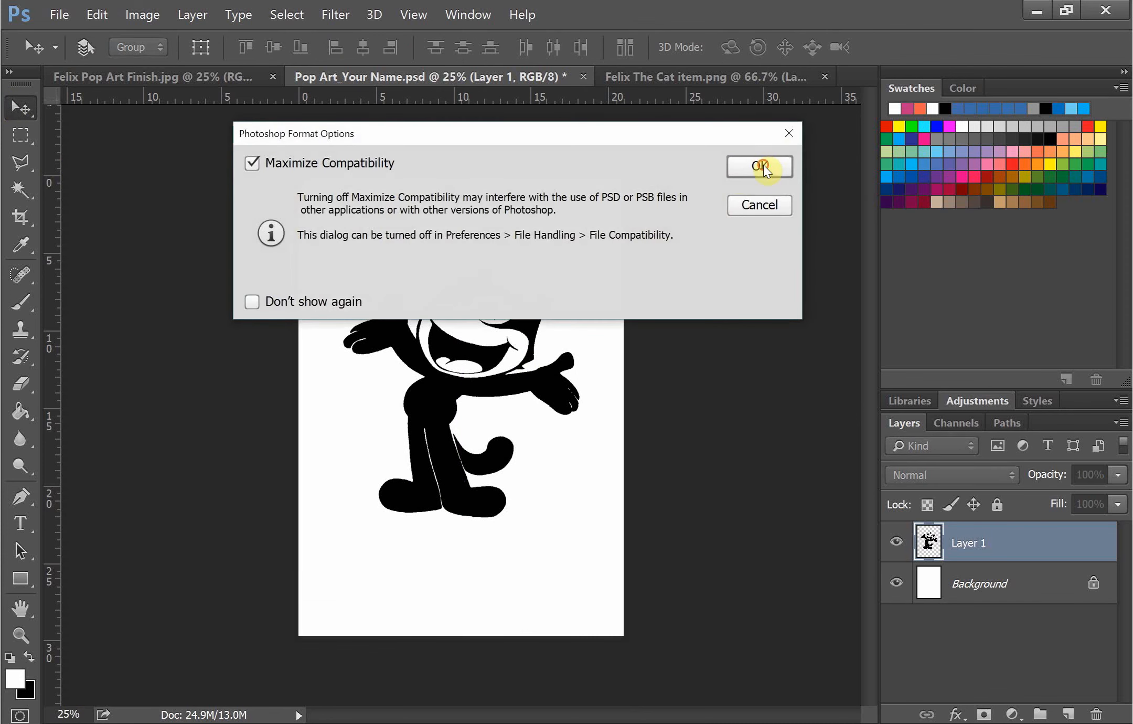
{"action": "left_click", "coordinate": [761, 167]}
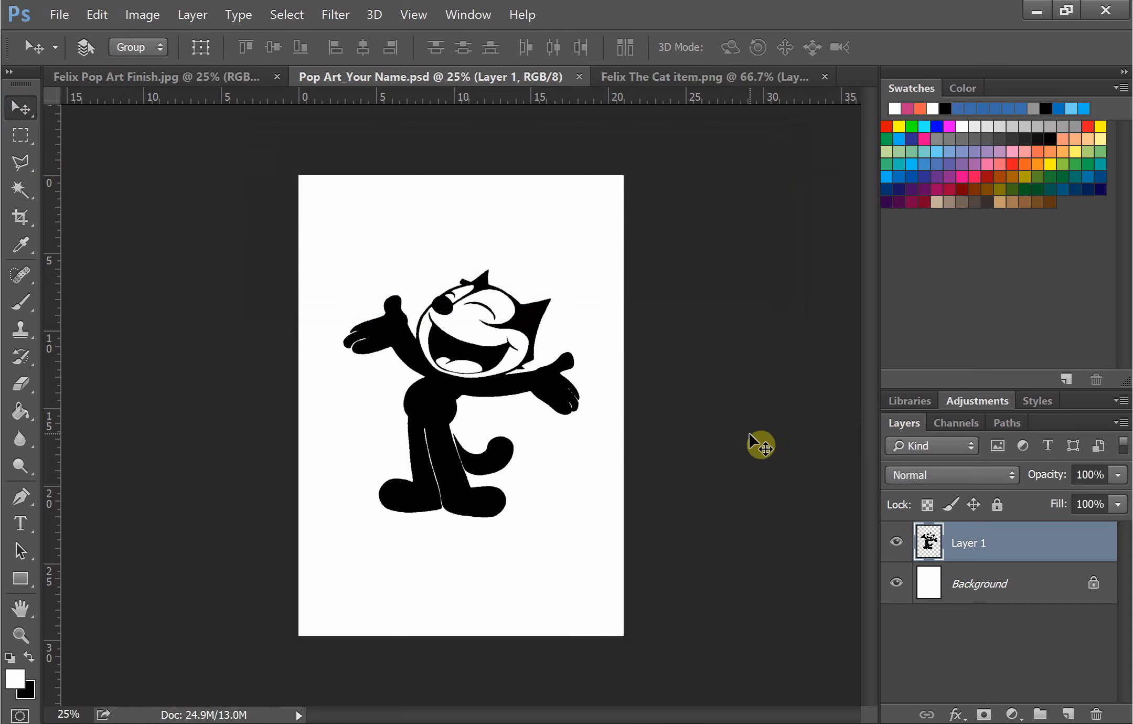